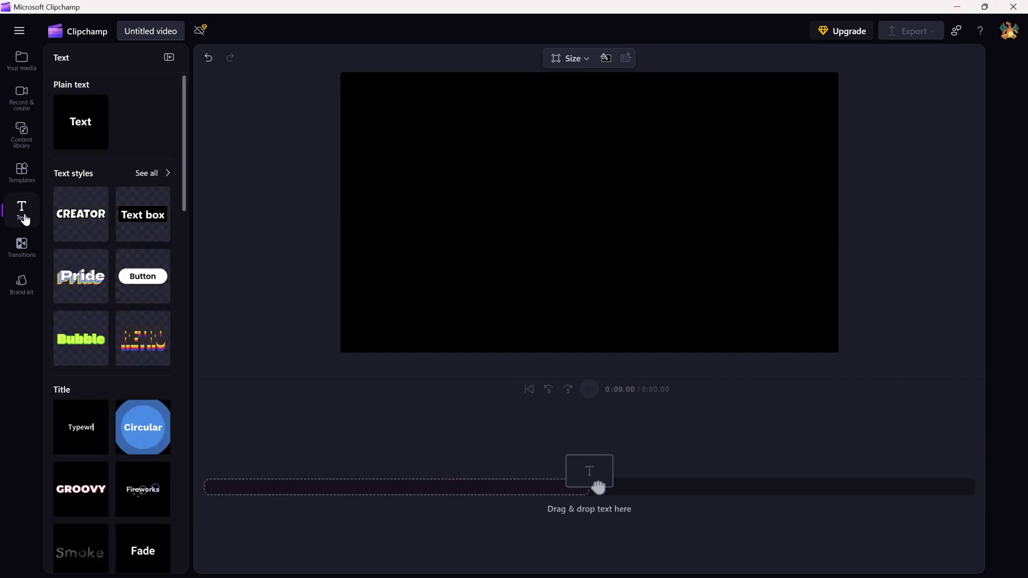
{"action": "scroll", "coordinate": [95, 211], "scroll_direction": "down", "scroll_amount": 2}
{"action": "scroll", "coordinate": [95, 211], "scroll_direction": "down", "scroll_amount": 4}
{"action": "scroll", "coordinate": [96, 211], "scroll_direction": "down", "scroll_amount": 4}
{"action": "scroll", "coordinate": [144, 217], "scroll_direction": "down", "scroll_amount": 4}
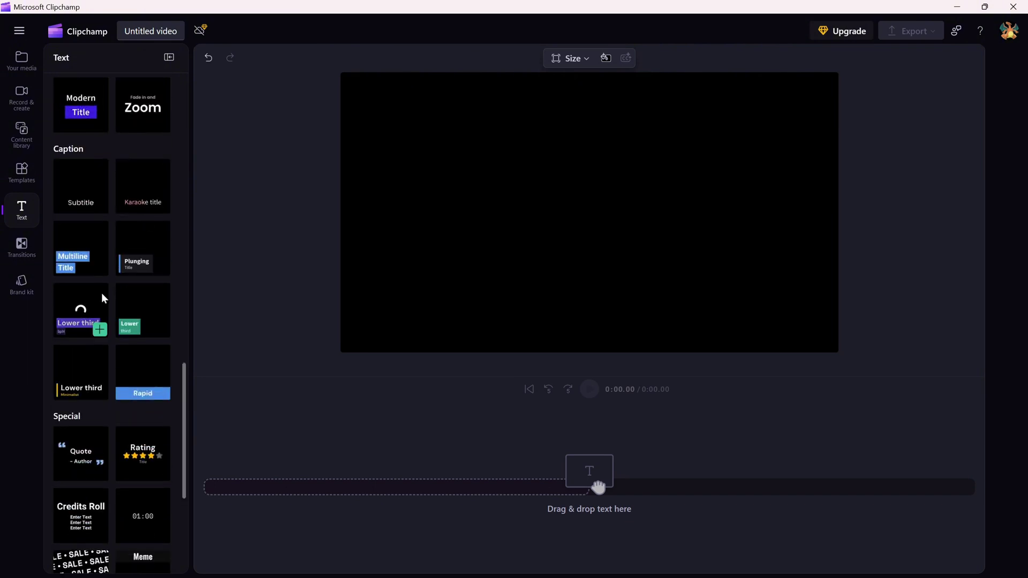
{"action": "scroll", "coordinate": [98, 299], "scroll_direction": "down", "scroll_amount": 3}
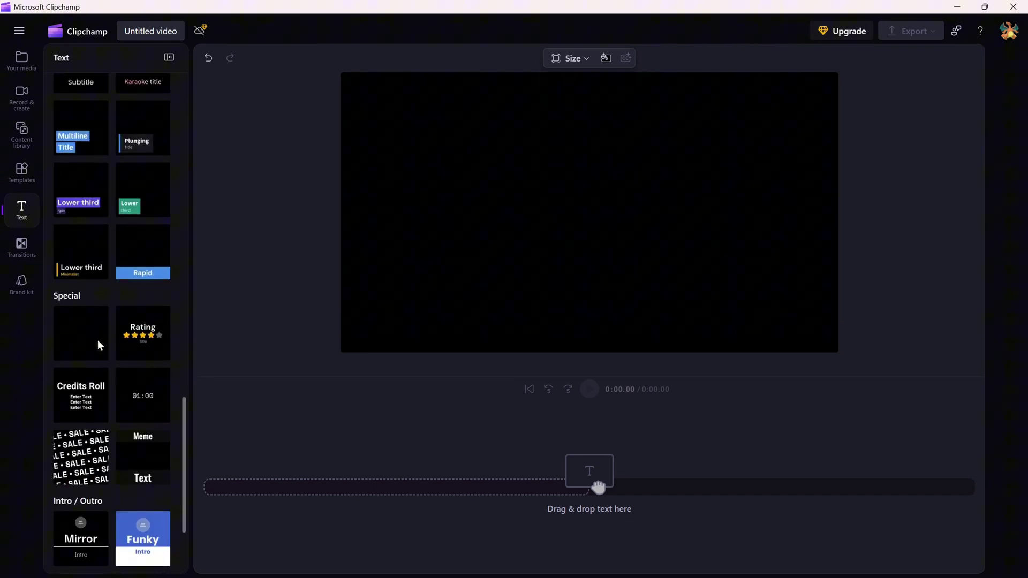
Step: Place a Credits Roll text clip, preview it, and extend it to about 7.3 seconds
{"action": "left_click_drag", "start_coordinate": [76, 381], "coordinate": [256, 494]}
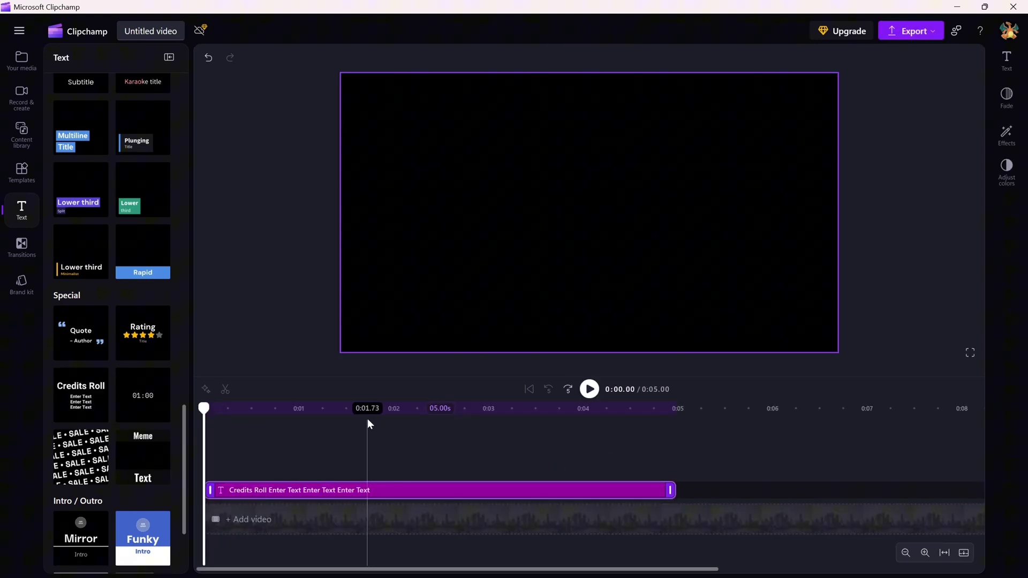
{"action": "left_click", "coordinate": [365, 415]}
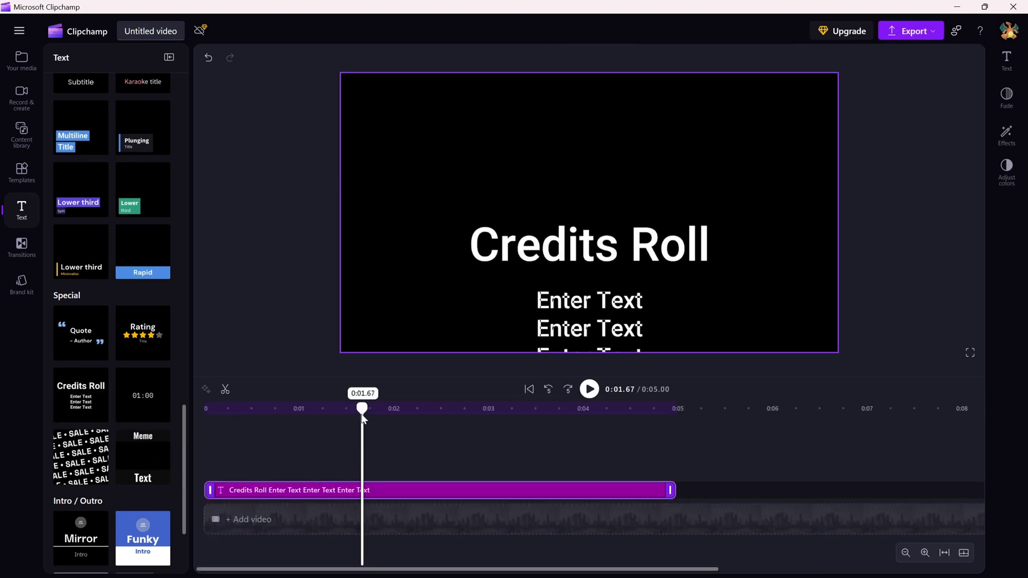
{"action": "left_click_drag", "start_coordinate": [361, 414], "coordinate": [431, 414]}
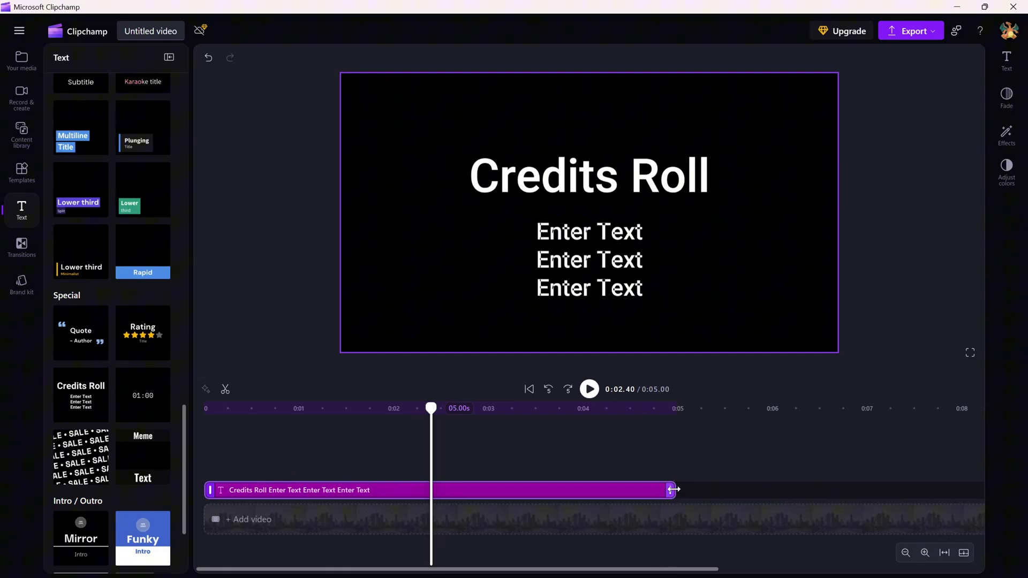
{"action": "mouse_move", "coordinate": [672, 489]}
{"action": "left_mouse_down"}
{"action": "mouse_move", "coordinate": [660, 487]}
{"action": "mouse_move", "coordinate": [887, 489]}
{"action": "left_mouse_up"}
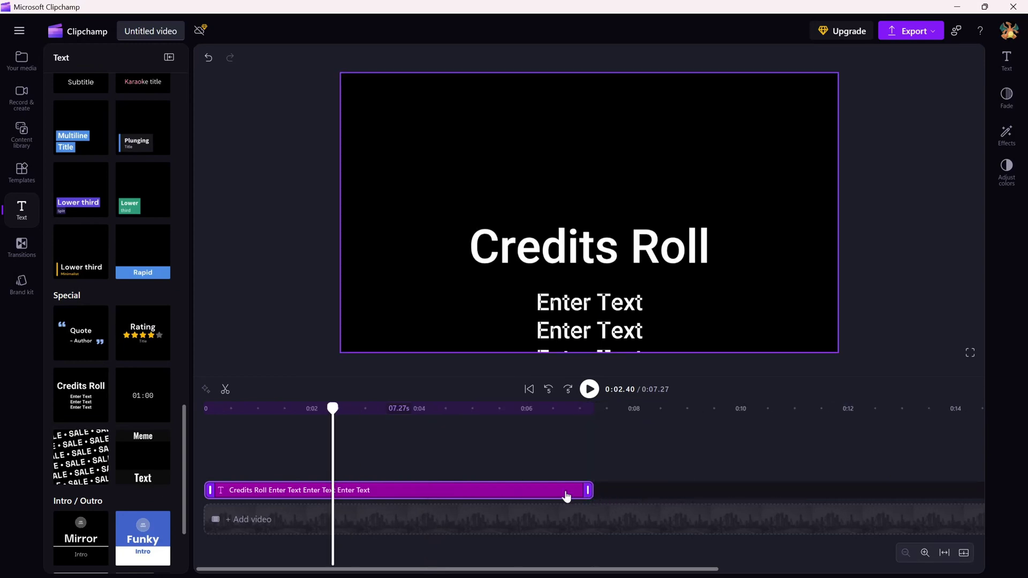
Step: Replace the placeholder credits with 'The End' and the ABCXYZ, JKLGHI, LMNOPQ character lines
{"action": "left_click", "coordinate": [1007, 65]}
{"action": "left_click", "coordinate": [908, 115]}
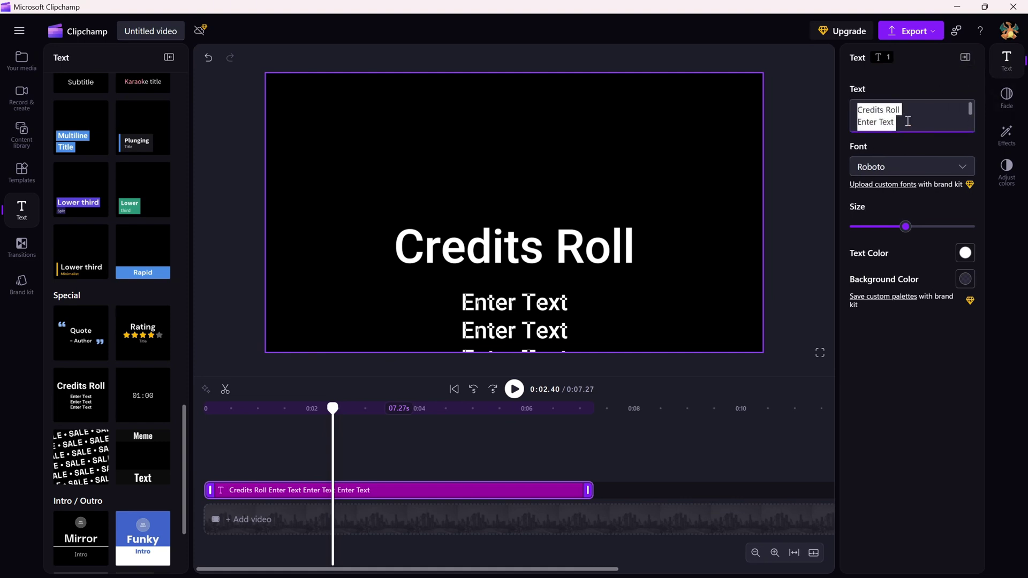
{"action": "type", "text": "The End Character1: ABCXYZ Character2: JKLGHI Character3: LMNOPQ"}
{"action": "scroll", "coordinate": [907, 121], "scroll_direction": "up", "scroll_amount": 3}
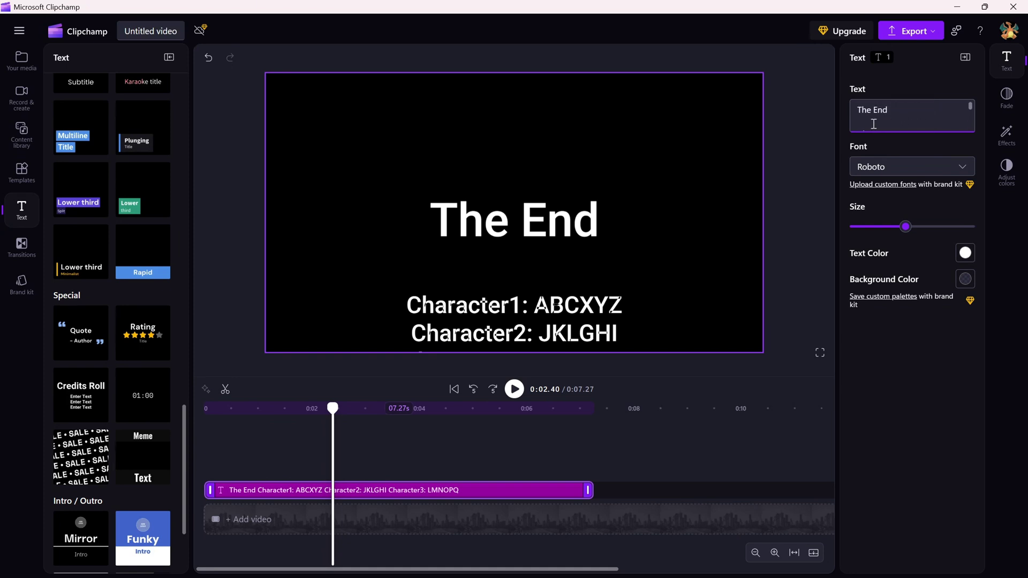
Step: Switch the credits font to Poppins and reduce the text size slightly
{"action": "left_click", "coordinate": [962, 168]}
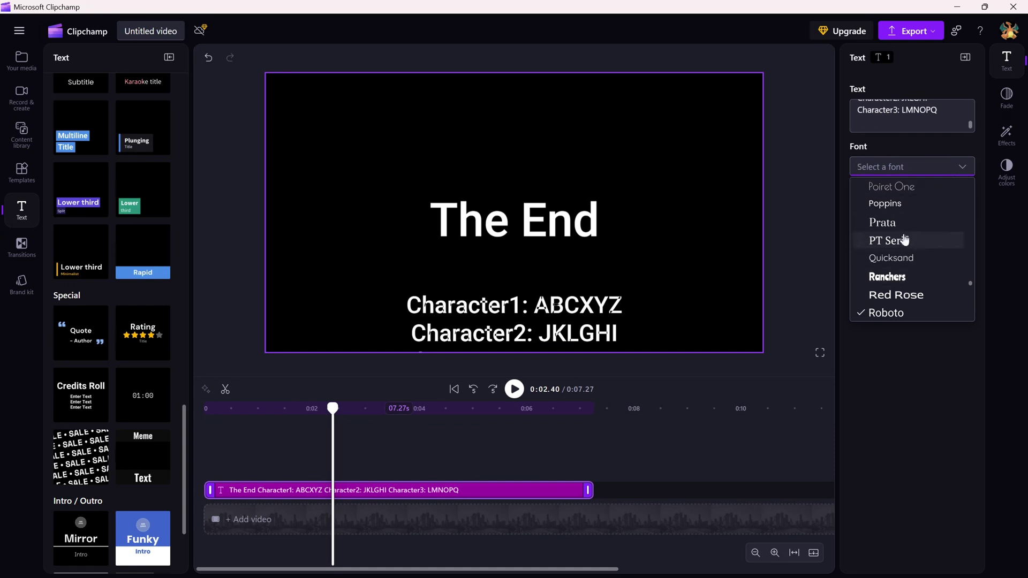
{"action": "left_click", "coordinate": [890, 203]}
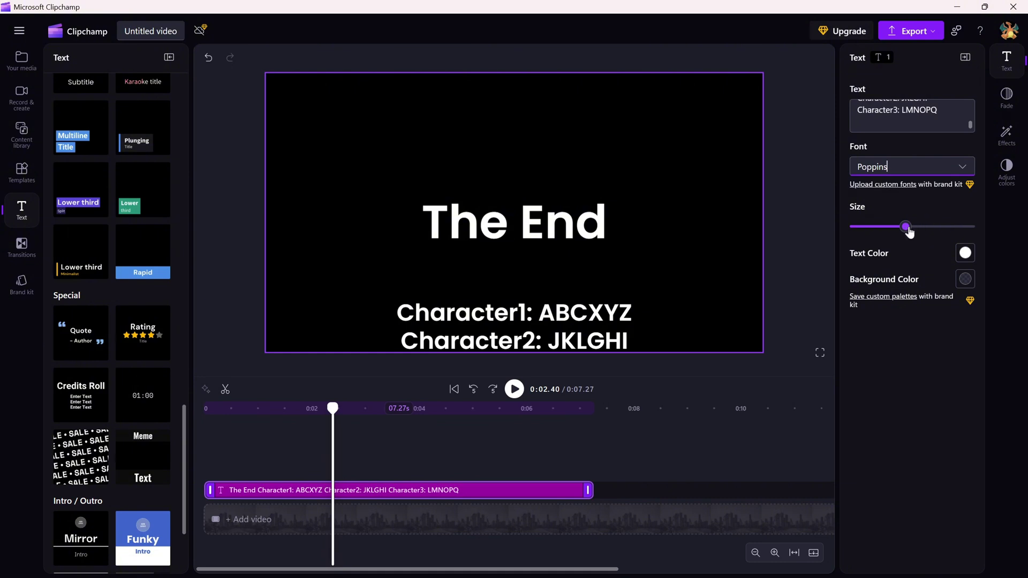
{"action": "left_click_drag", "start_coordinate": [906, 228], "coordinate": [892, 228]}
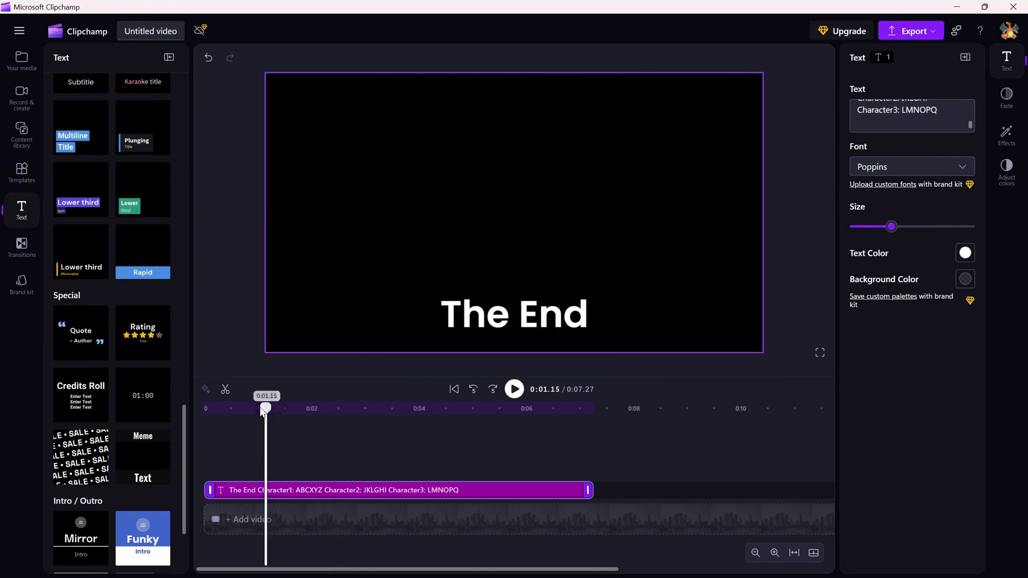
Step: Play the credits from the start twice, watching the roll run to 7.27 seconds
{"action": "left_click_drag", "start_coordinate": [320, 408], "coordinate": [204, 411]}
{"action": "key", "text": "space"}
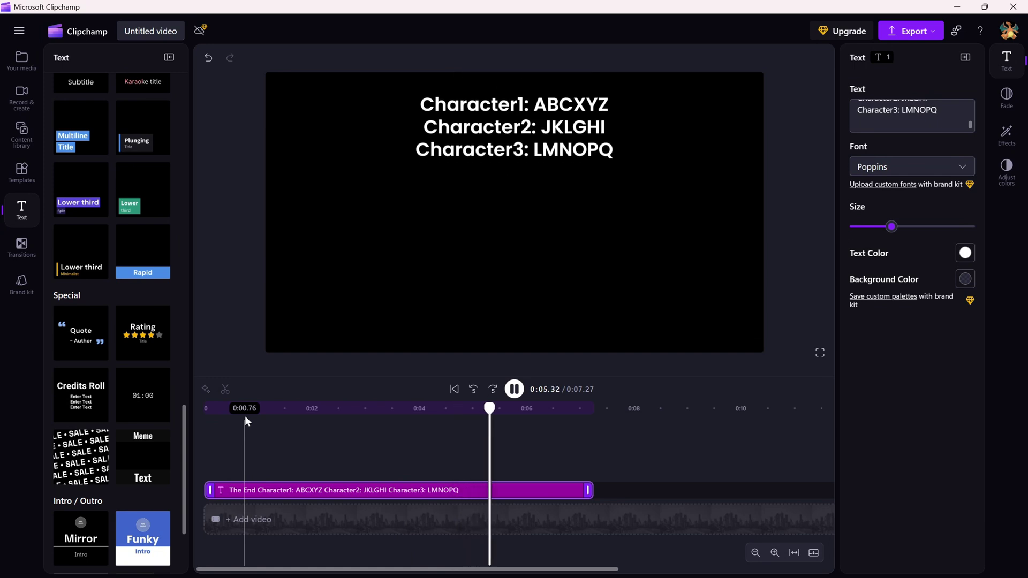
{"action": "left_click", "coordinate": [212, 417]}
{"action": "key", "text": "space"}
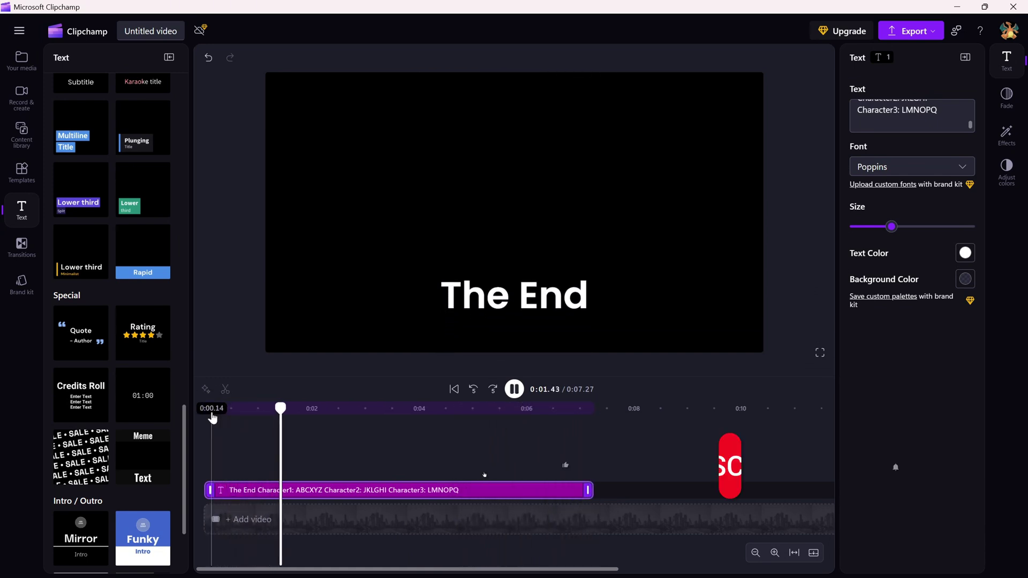